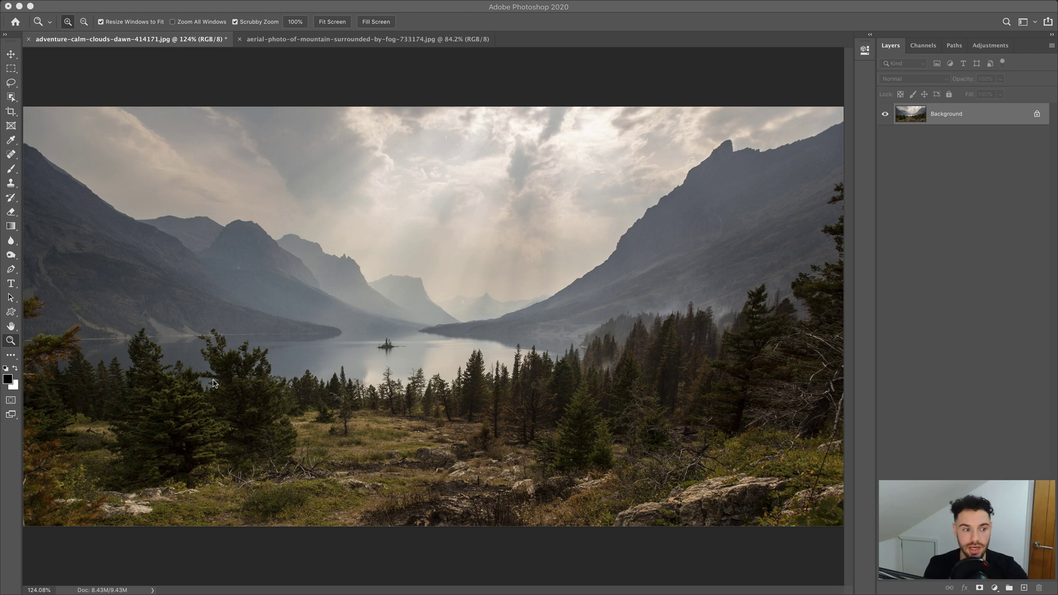
# Step: Zoom in on the left mountain peaks to 400%
pyautogui.click(10, 340)
pyautogui.click(183, 256)
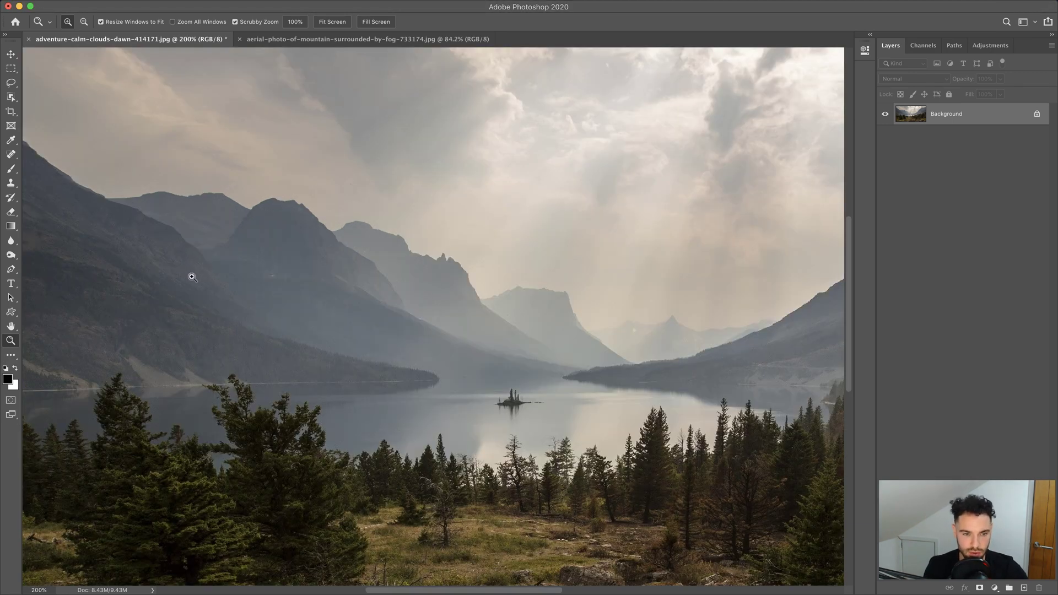
pyautogui.click(199, 236)
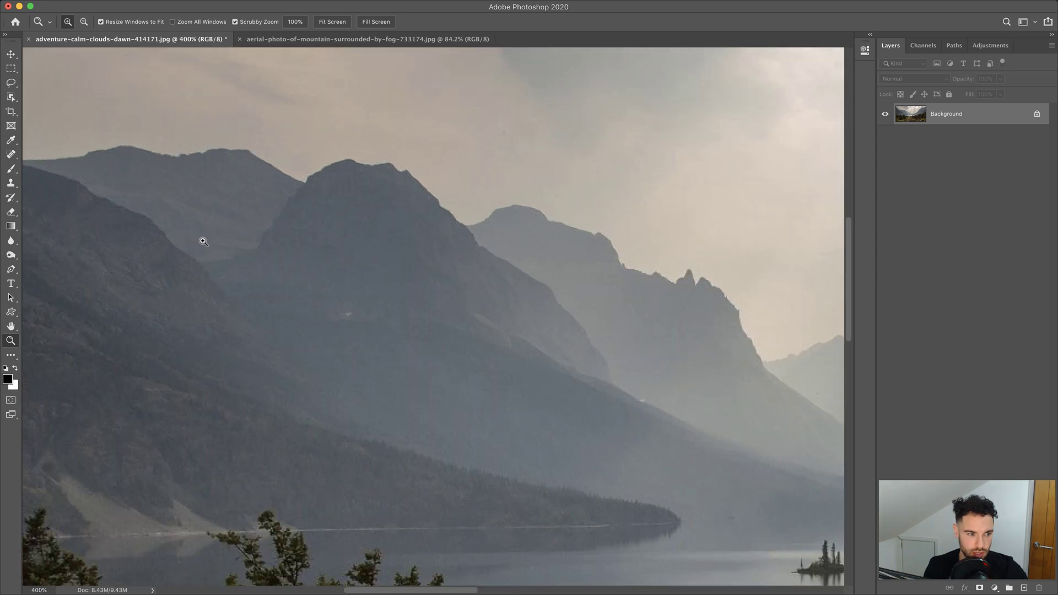
# Step: Start a Pen path up the dark peak's left ridge and across its summit
pyautogui.press('p')
pyautogui.click(224, 261)
pyautogui.click(254, 251)
pyautogui.click(276, 226)
pyautogui.click(297, 199)
pyautogui.click(311, 184)
pyautogui.click(318, 173)
pyautogui.click(331, 167)
pyautogui.click(344, 163)
pyautogui.click(368, 165)
pyautogui.click(381, 166)
pyautogui.click(395, 173)
# Step: Close the path down the right ridge and around the base, then make it a selection
pyautogui.click(428, 198)
pyautogui.click(446, 216)
pyautogui.click(460, 237)
pyautogui.click(489, 259)
pyautogui.click(534, 283)
pyautogui.click(546, 309)
pyautogui.click(567, 351)
pyautogui.moveTo(579, 391); pyautogui.dragTo(579, 396)
pyautogui.click(567, 415)
pyautogui.click(534, 439)
pyautogui.click(424, 440)
pyautogui.click(324, 388)
pyautogui.click(259, 349)
pyautogui.click(238, 326)
pyautogui.moveTo(227, 313); pyautogui.dragTo(219, 295)
pyautogui.rightClick(327, 267)
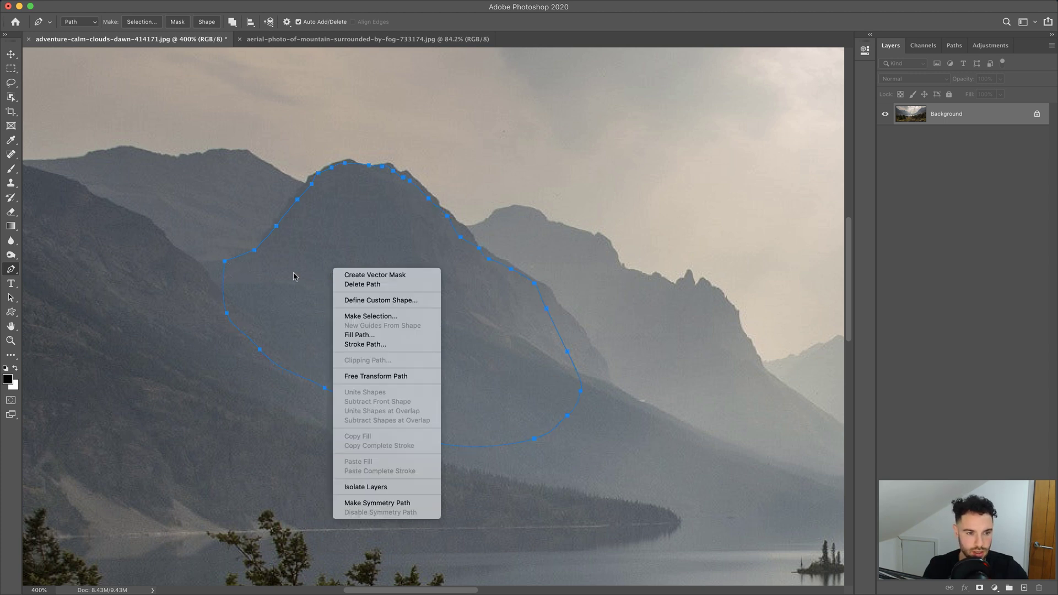
pyautogui.click(363, 317)
# Step: Confirm the selection, copy the peak onto Layer 1 and move it right across the valley
pyautogui.press('Return')
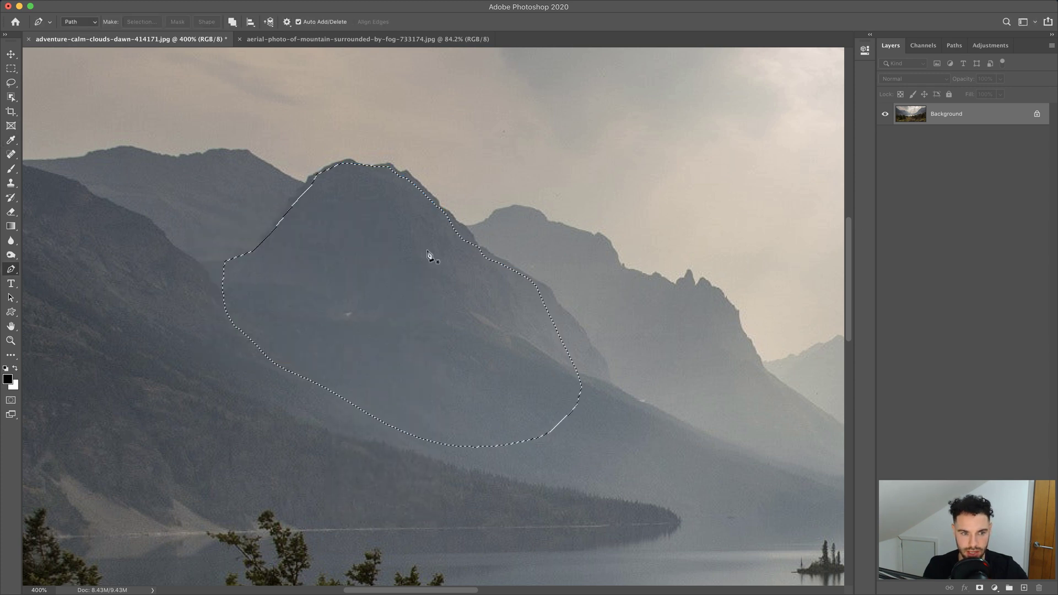
pyautogui.hotkey('ctrl', 'j')
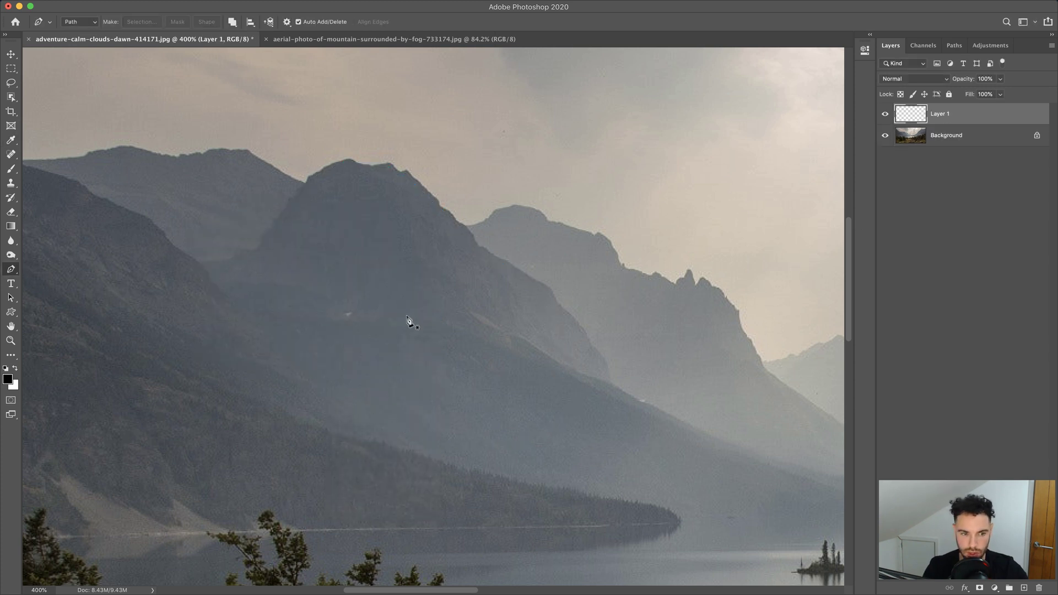
pyautogui.moveTo(635, 335); pyautogui.dragTo(604, 300)
pyautogui.press('v')
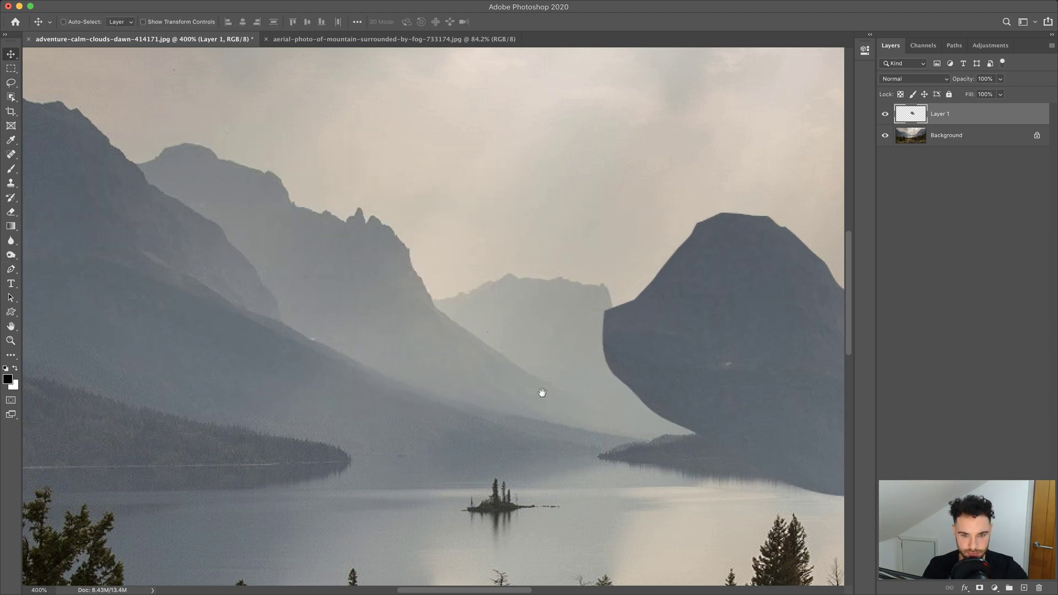
pyautogui.moveTo(540, 390); pyautogui.dragTo(220, 338)
# Step: Shrink the copied peak to under half width and nudge it up into the valley gap
pyautogui.hotkey('ctrl', 't')
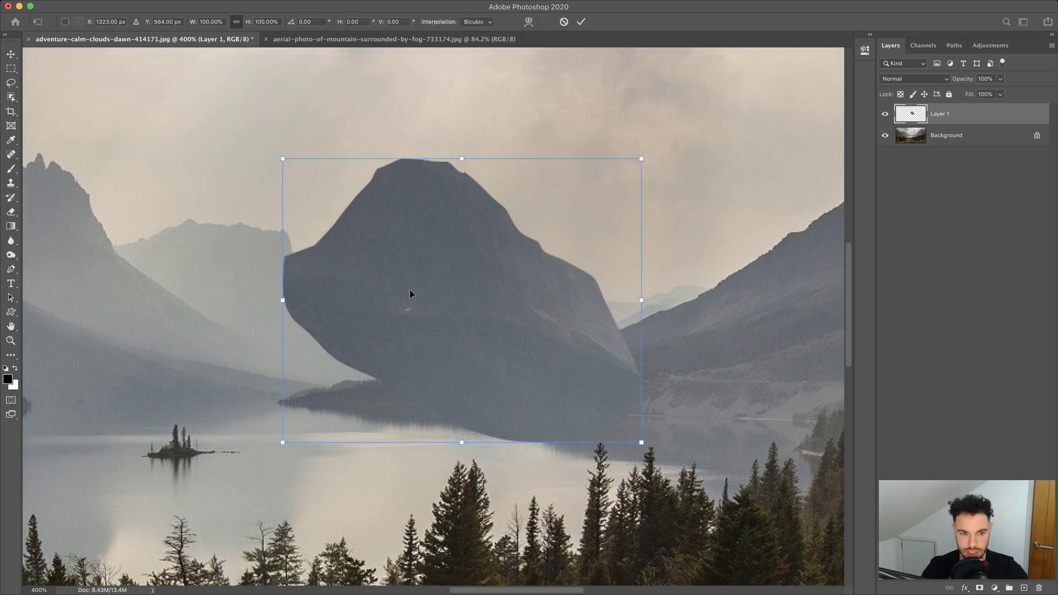
pyautogui.moveTo(642, 157); pyautogui.dragTo(438, 284)
pyautogui.moveTo(352, 333); pyautogui.dragTo(354, 292)
# Step: Apply the peak's transform, hide Layer 1, and Pen-trace the hazy mountain behind it
pyautogui.press('Return')
pyautogui.click(884, 114)
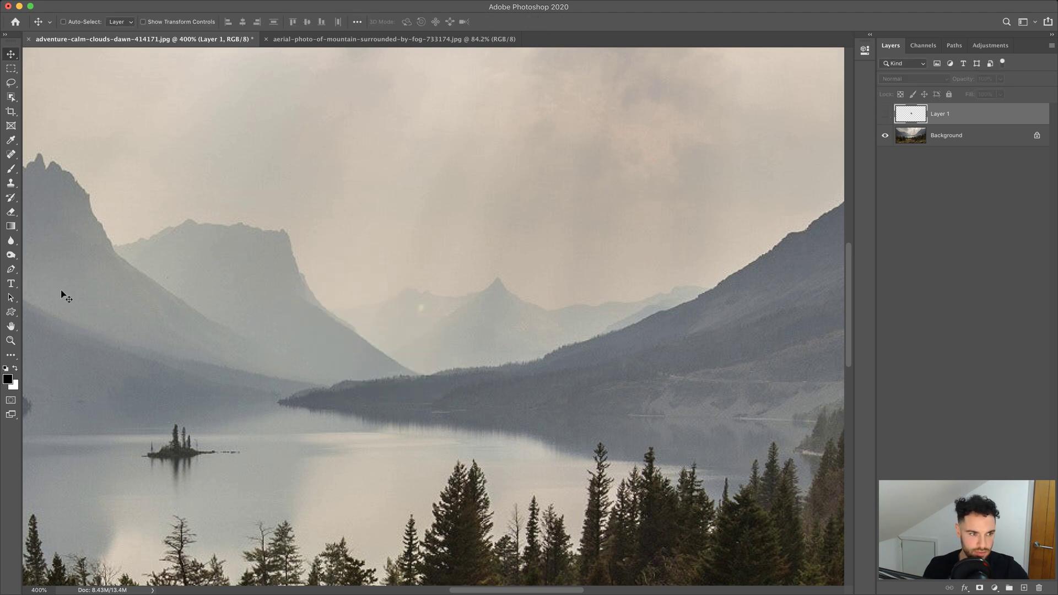
pyautogui.click(9, 269)
pyautogui.click(292, 251)
pyautogui.click(311, 296)
pyautogui.moveTo(349, 328); pyautogui.dragTo(390, 393)
pyautogui.click(411, 369)
pyautogui.moveTo(214, 381)
pyautogui.mouseDown()
pyautogui.moveTo(188, 369)
pyautogui.moveTo(147, 315)
pyautogui.mouseUp()
pyautogui.moveTo(146, 293); pyautogui.dragTo(214, 253)
pyautogui.moveTo(244, 250); pyautogui.dragTo(261, 252)
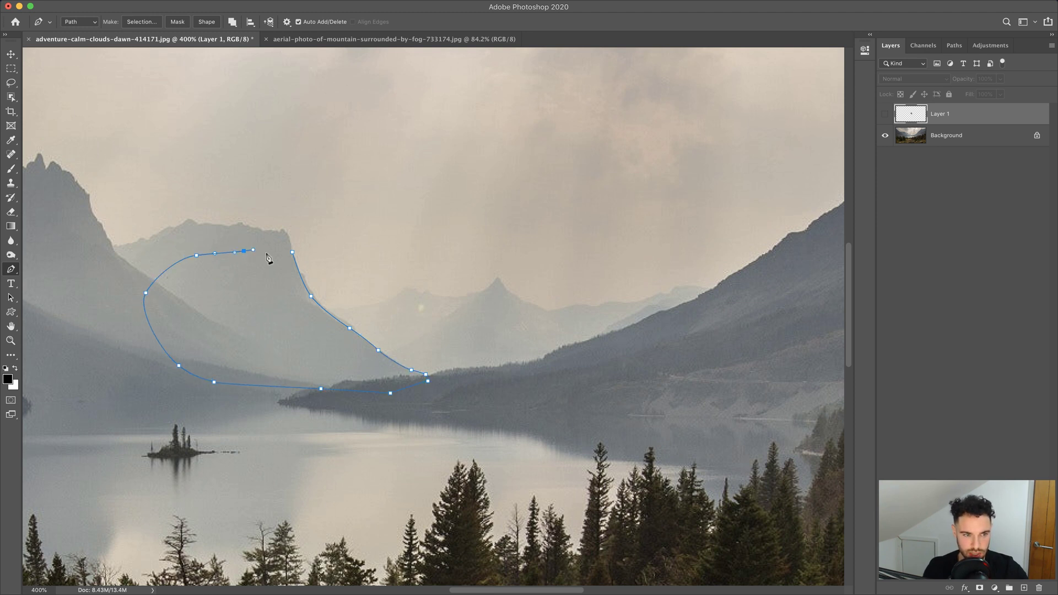
# Step: Turn the mountain path into a selection, show Layer 1 again and add a layer mask
pyautogui.rightClick(272, 259)
pyautogui.click(300, 309)
pyautogui.press('Return')
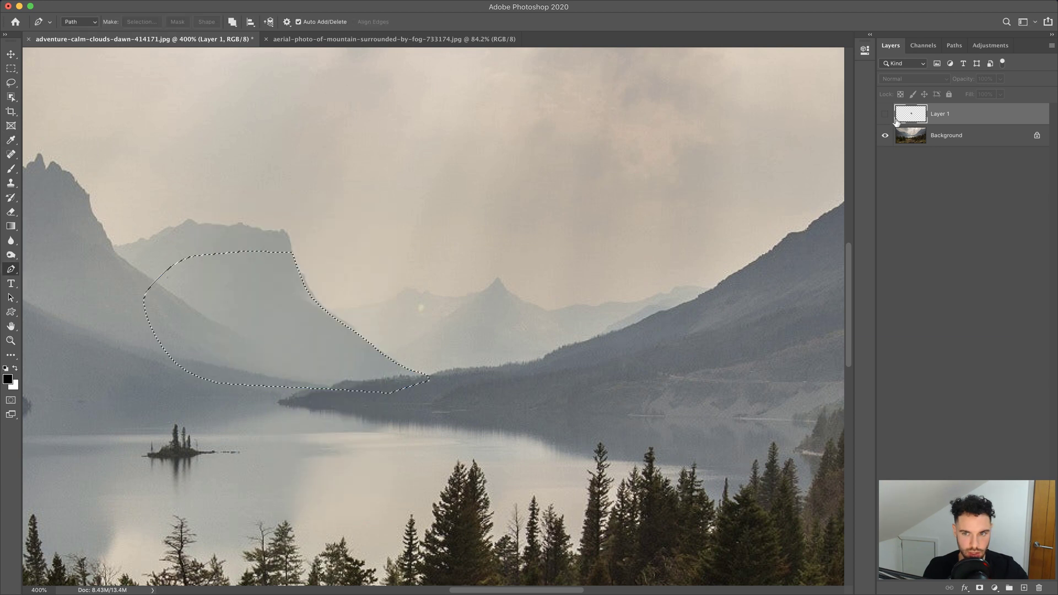
pyautogui.click(885, 115)
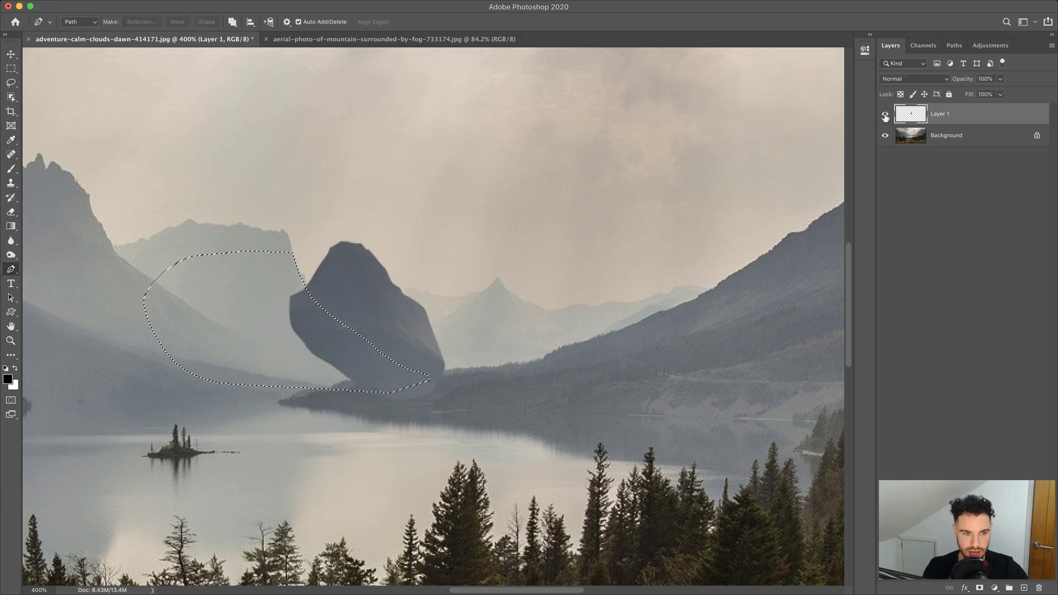
pyautogui.click(978, 587)
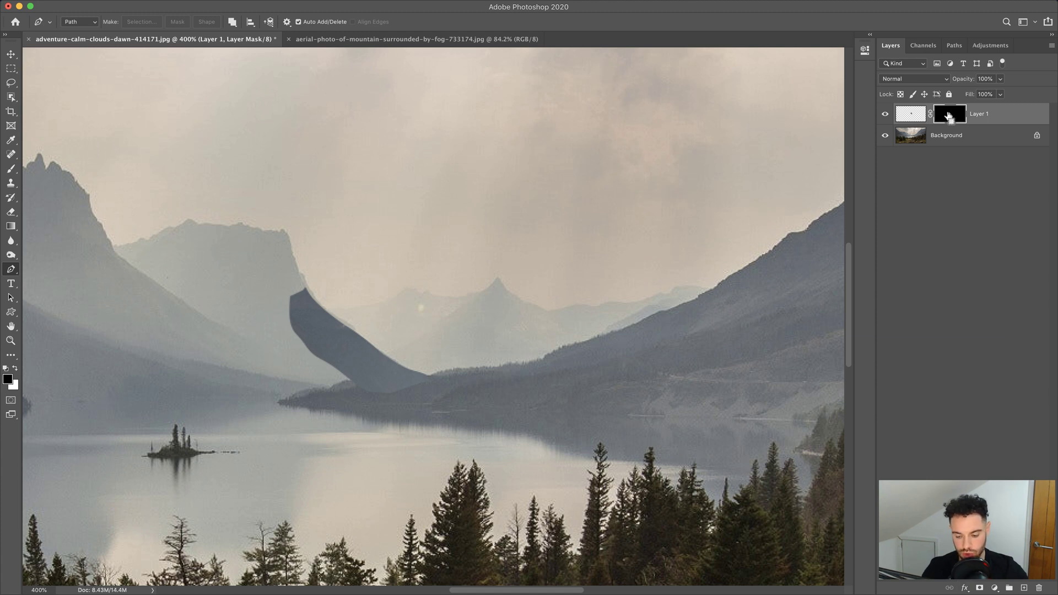
# Step: Invert Layer 1's mask and outline the copied peak's base along the shoreline
pyautogui.press('super+i')
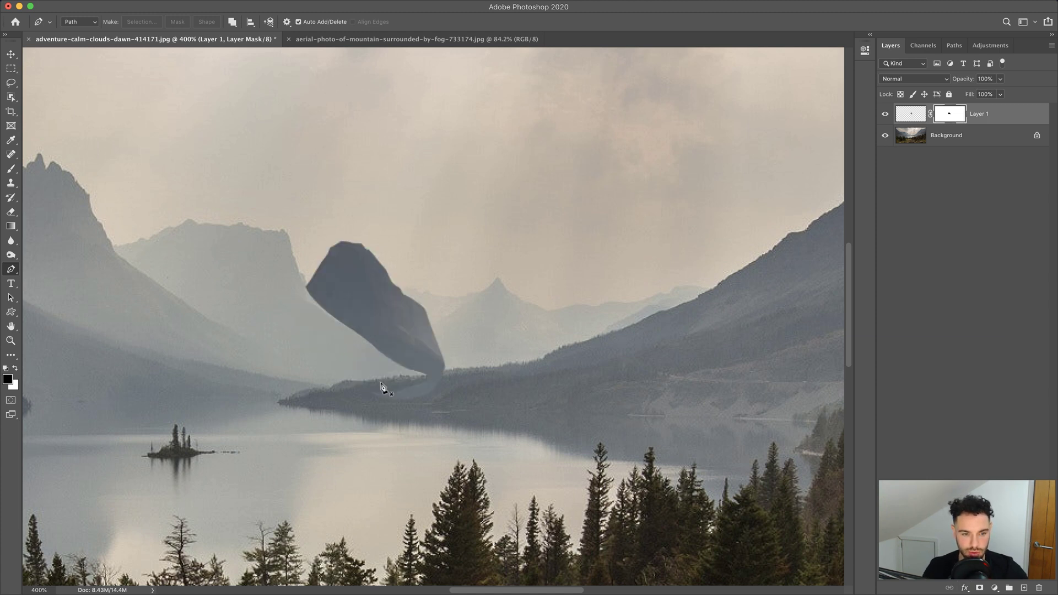
pyautogui.click(415, 373)
pyautogui.click(436, 374)
pyautogui.click(361, 425)
pyautogui.click(347, 417)
pyautogui.moveTo(337, 379); pyautogui.dragTo(347, 373)
pyautogui.click(415, 373)
# Step: Turn the base outline into a selection, trim it from the mask, and deselect
pyautogui.rightClick(392, 373)
pyautogui.click(427, 418)
pyautogui.press('Return')
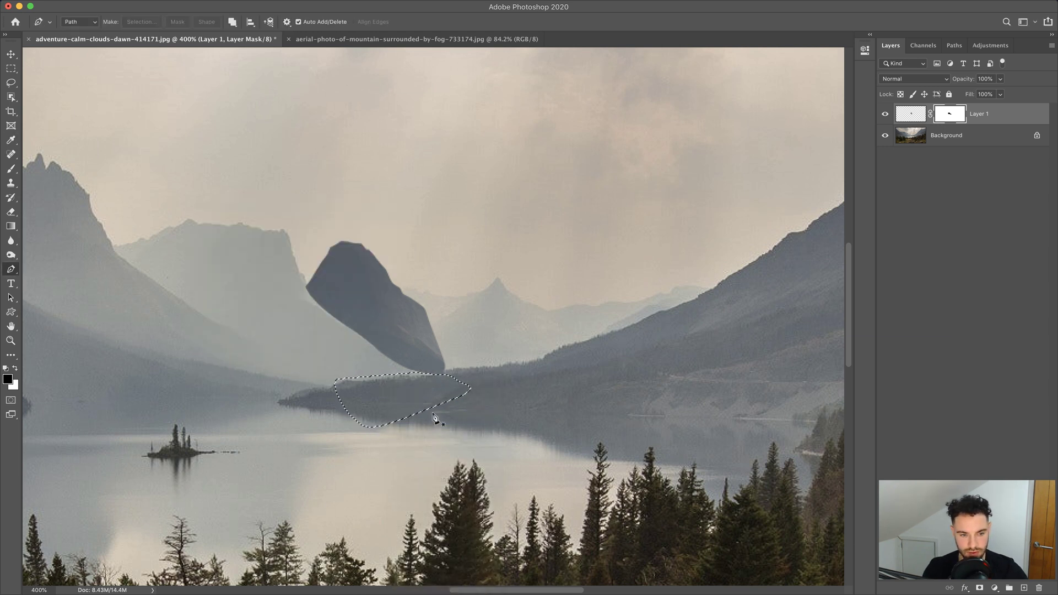
pyautogui.hotkey('ctrl', 'd')
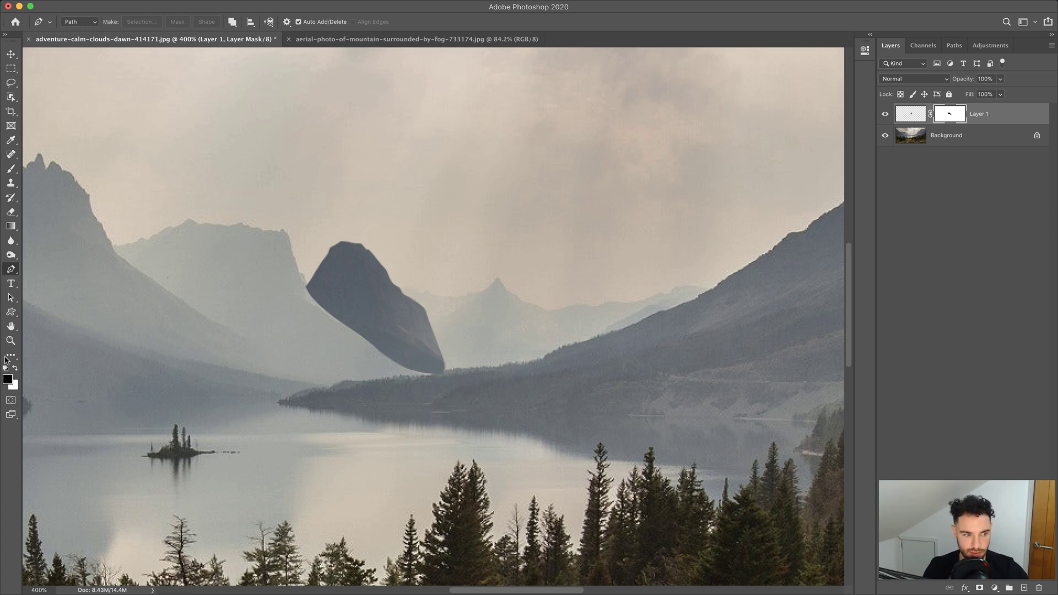
# Step: Fit the whole photo on screen
pyautogui.click(11, 341)
pyautogui.rightClick(190, 315)
pyautogui.click(212, 323)
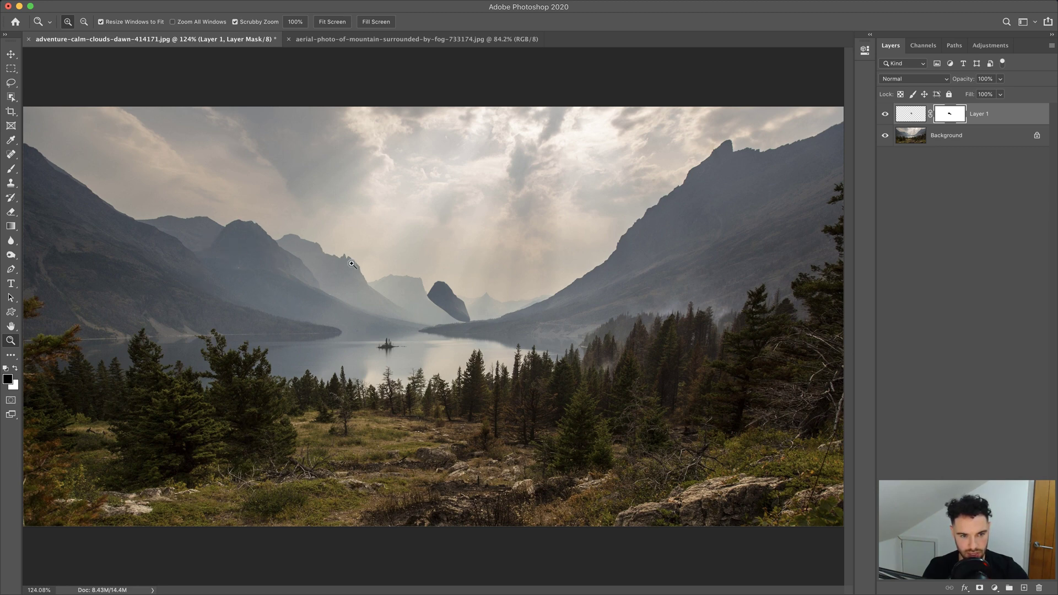
# Step: Zoom to 200% on the new peak, target Layer 1's pixels, and bring up the adjustment layer list
pyautogui.click(453, 296)
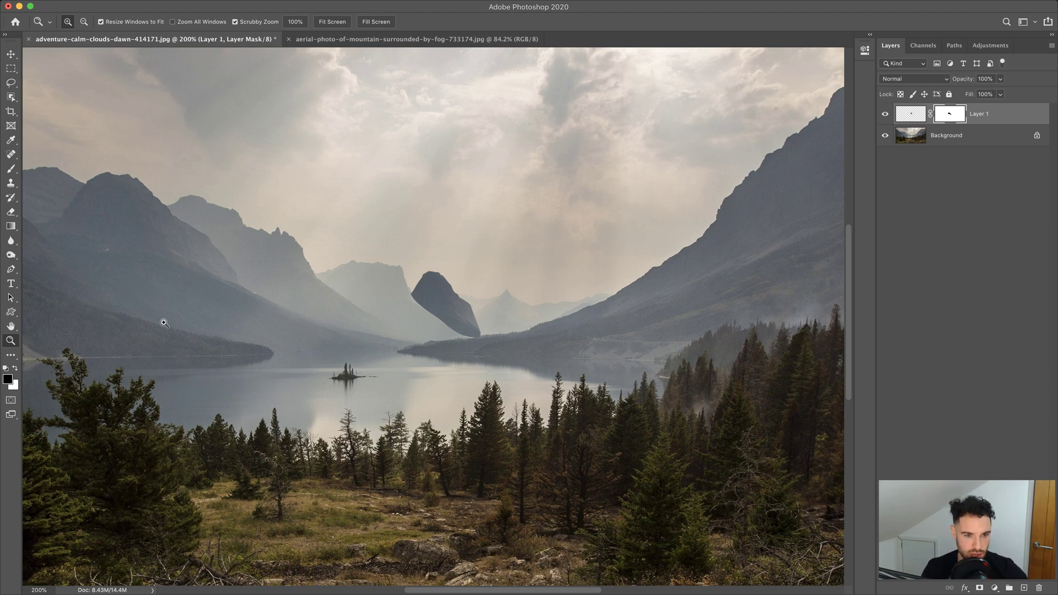
pyautogui.moveTo(272, 299); pyautogui.dragTo(336, 306)
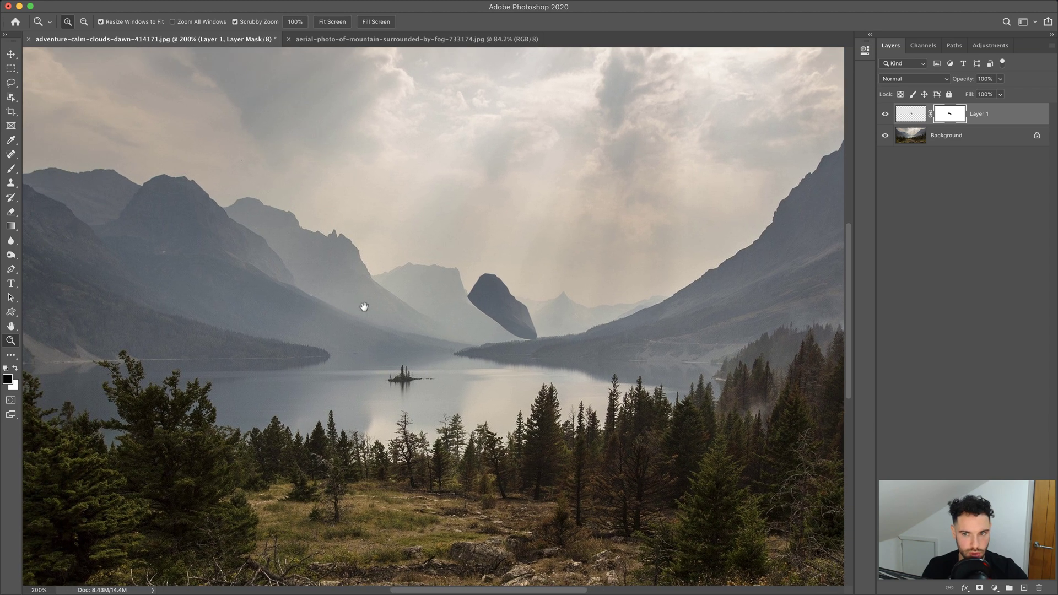
pyautogui.press('super+2')
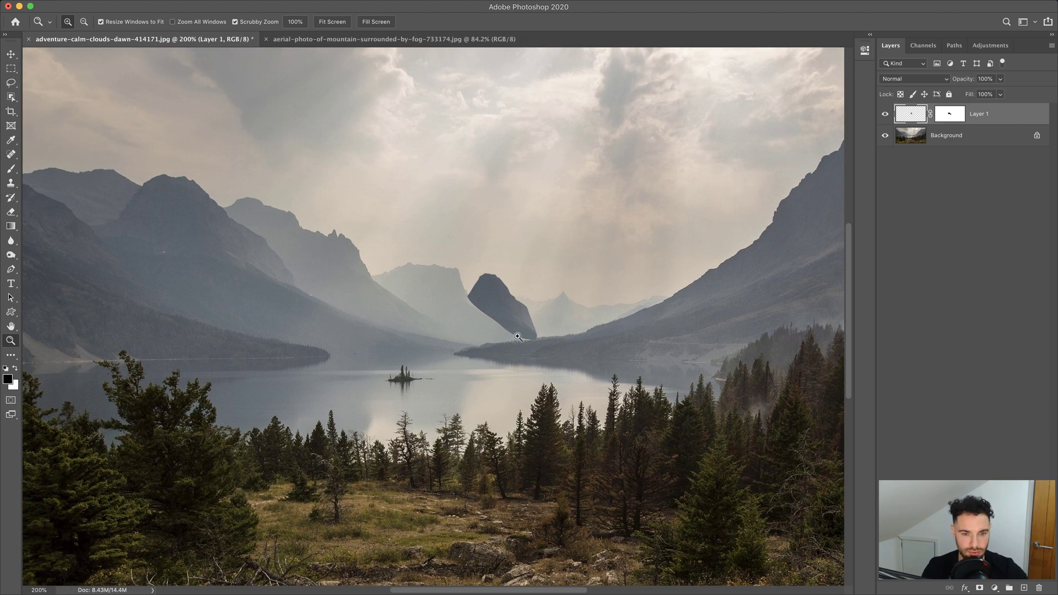
pyautogui.hotkey('ctrl', 'Up')
pyautogui.press('Escape')
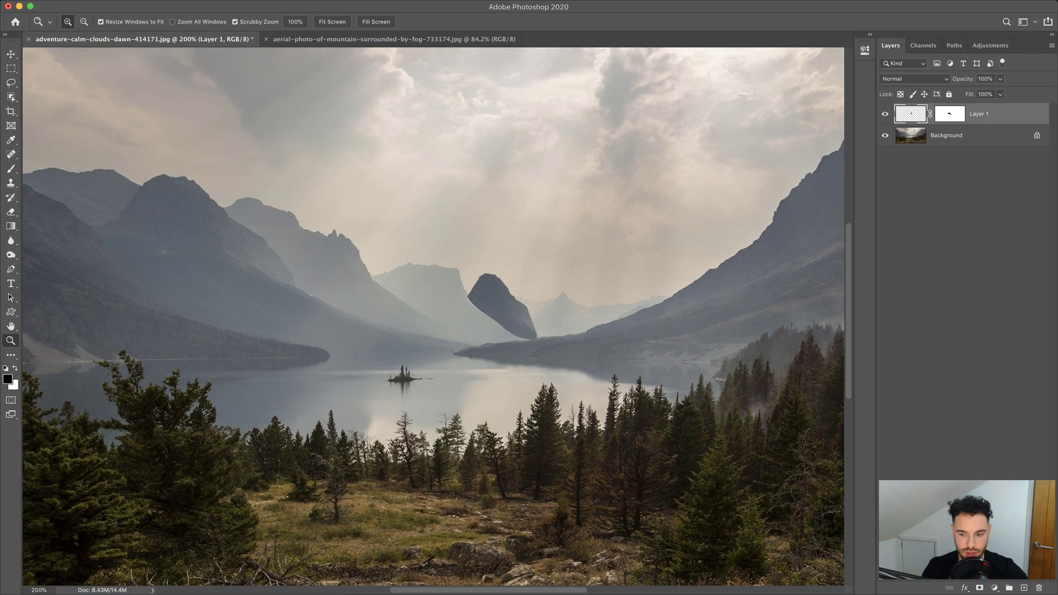
pyautogui.click(995, 587)
pyautogui.press('Escape')
# Step: Add a Levels layer clipped to Layer 1 with output black at 81, then reselect Layer 1
pyautogui.press('super+l')
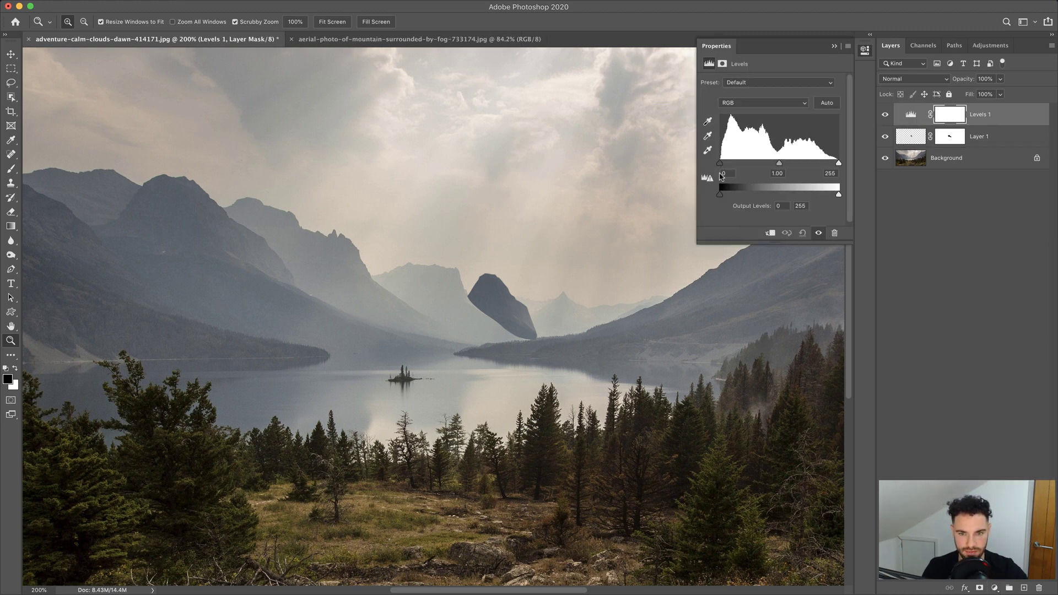
pyautogui.moveTo(722, 195); pyautogui.dragTo(763, 195)
pyautogui.click(771, 233)
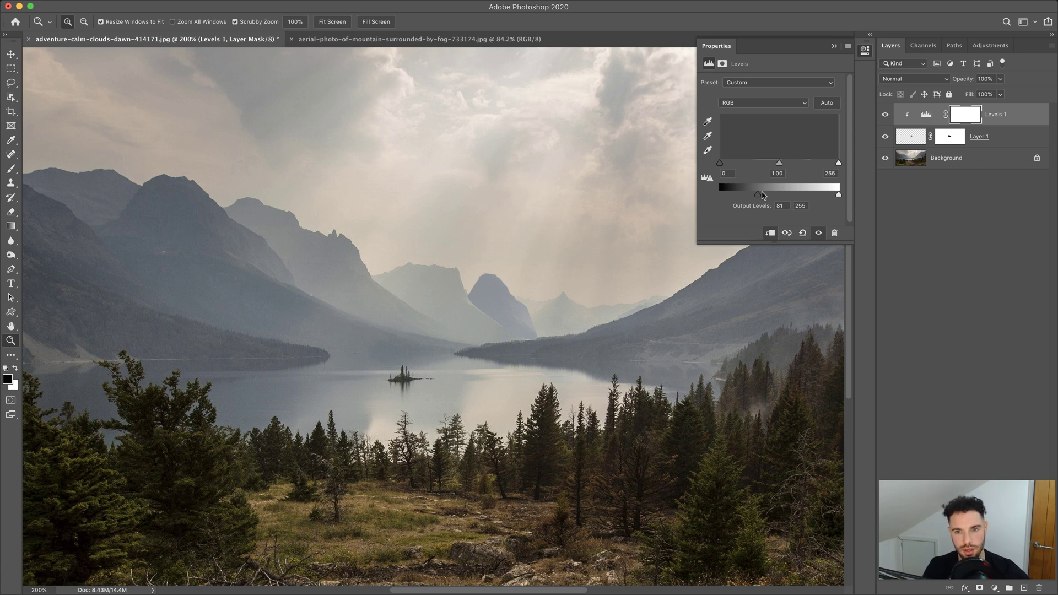
pyautogui.click(833, 46)
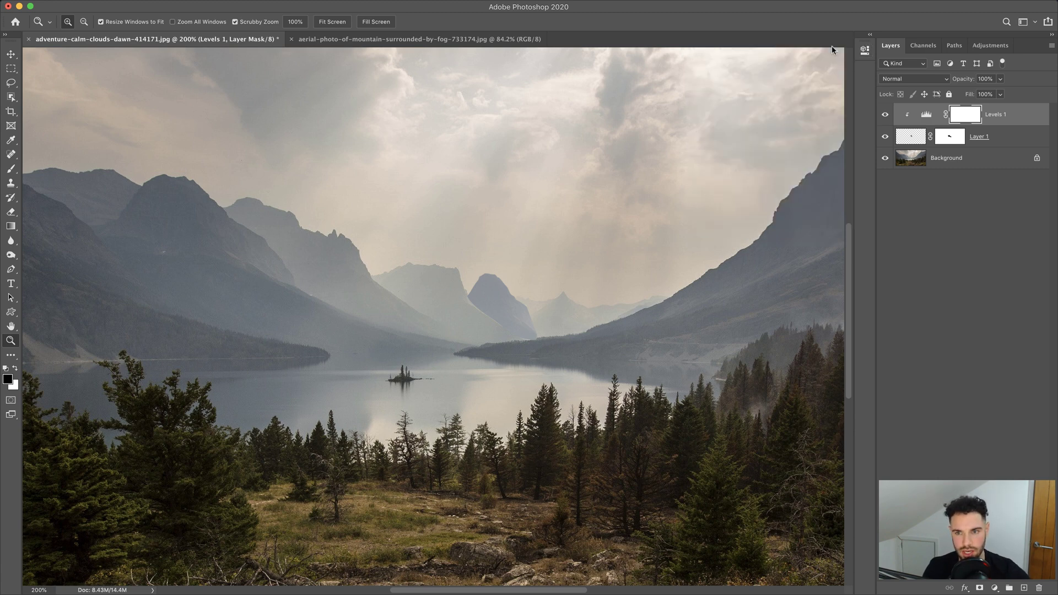
pyautogui.click(1007, 137)
pyautogui.click(993, 587)
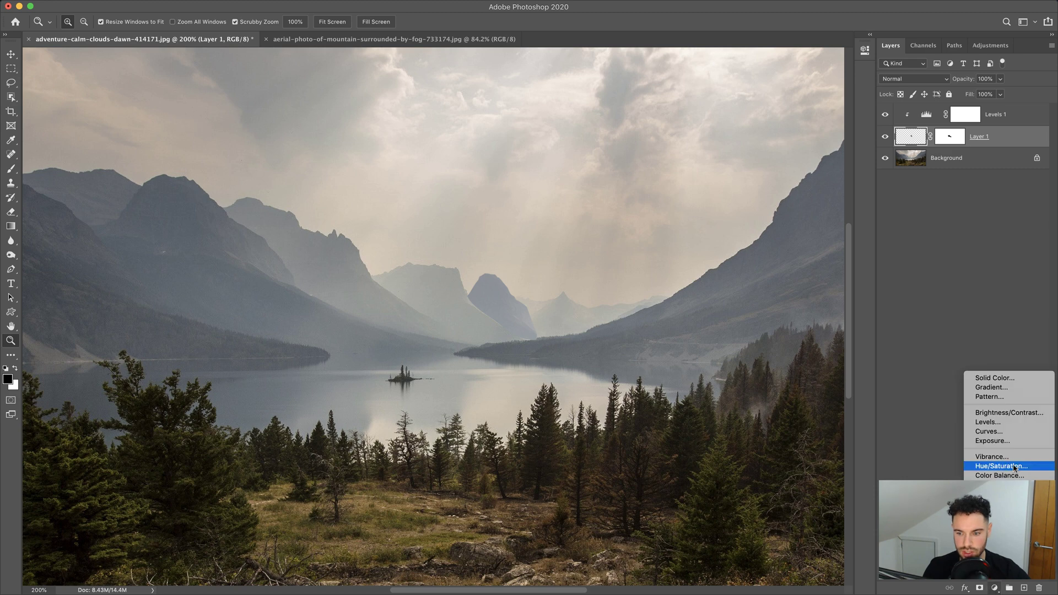
# Step: Add a clipped Hue/Saturation layer at -63 saturation and raise Levels output black to 97
pyautogui.click(962, 267)
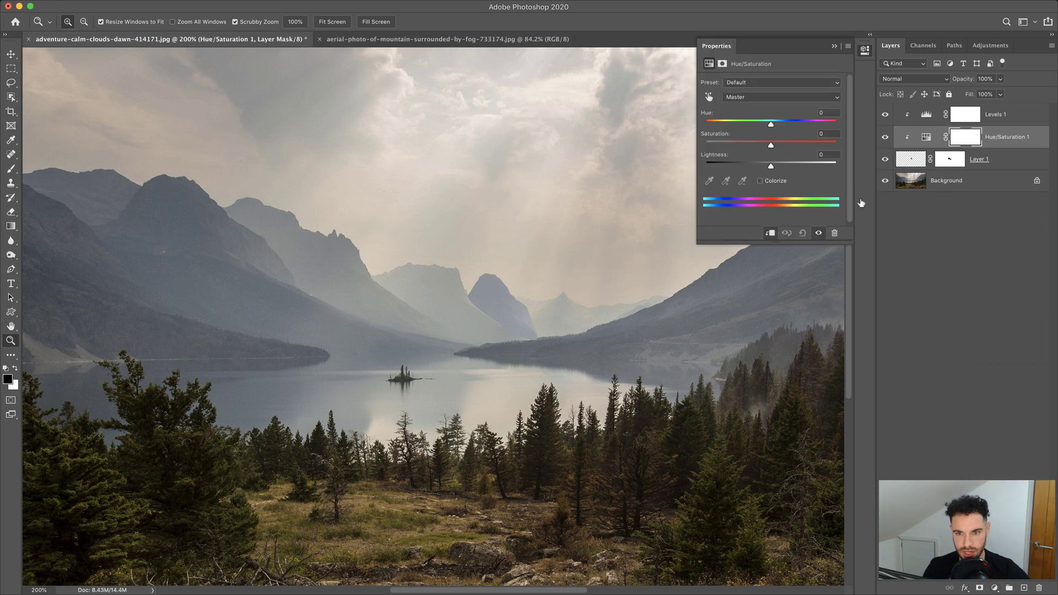
pyautogui.moveTo(743, 146); pyautogui.dragTo(746, 145)
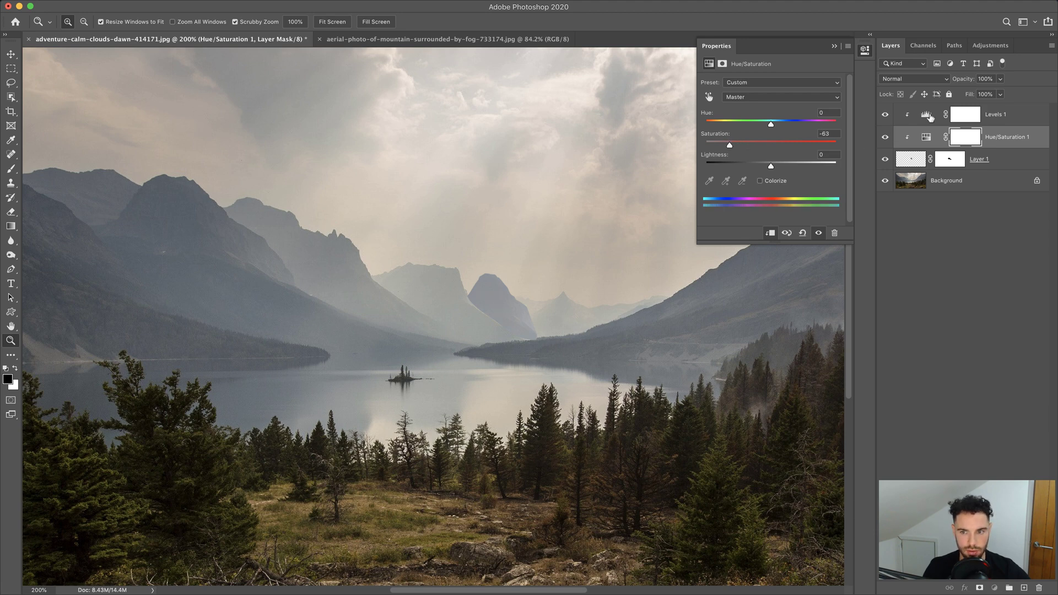
pyautogui.click(930, 115)
pyautogui.moveTo(757, 195); pyautogui.dragTo(770, 195)
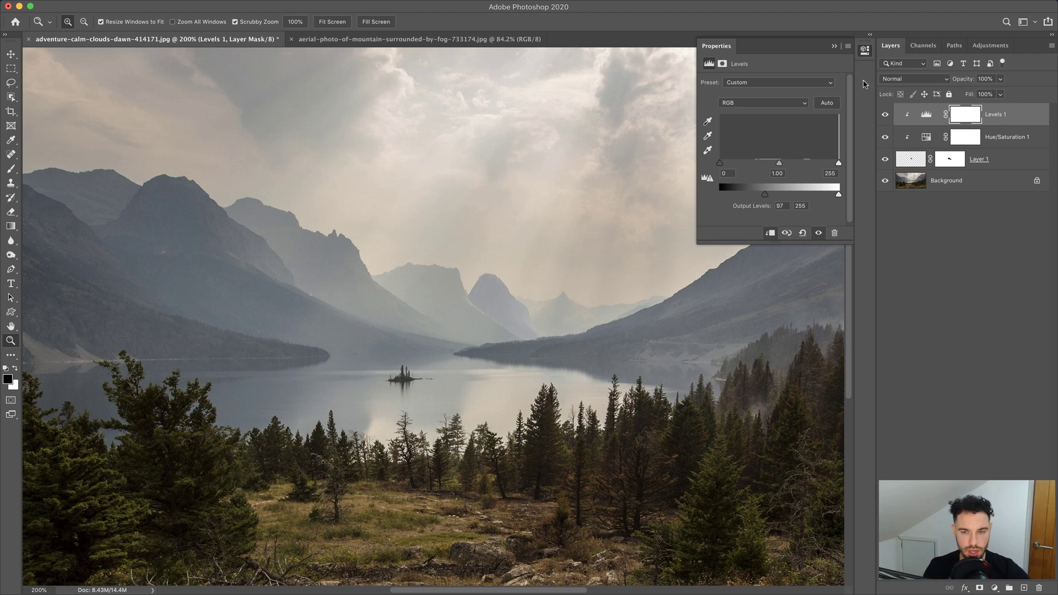
pyautogui.click(834, 46)
# Step: Fit the composite on screen, zoom into the added peak to check the blend, then fit again
pyautogui.rightClick(267, 321)
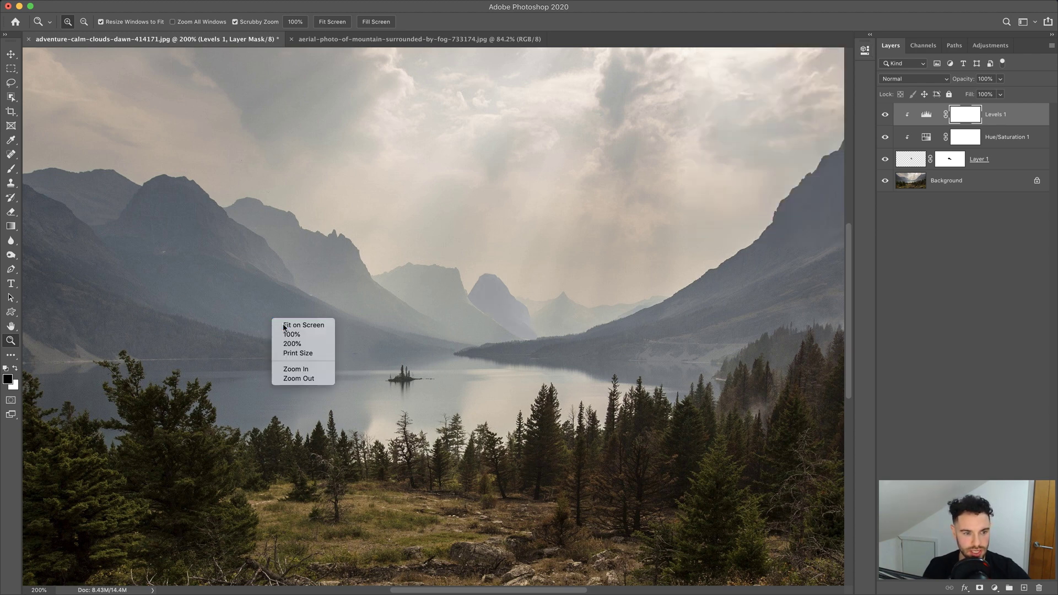
pyautogui.click(283, 327)
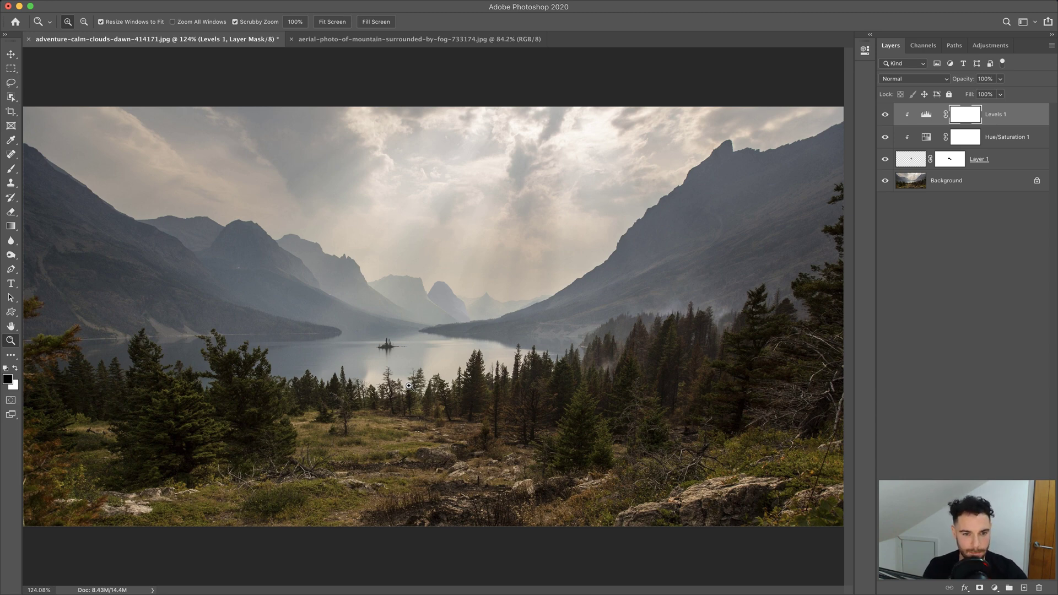
pyautogui.moveTo(417, 307); pyautogui.dragTo(423, 302)
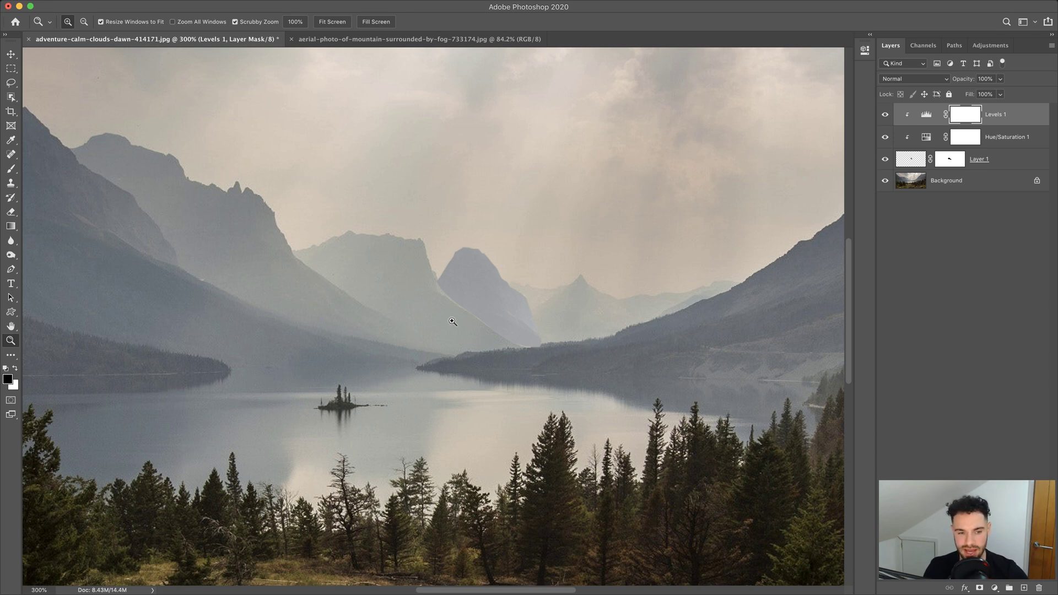
pyautogui.rightClick(459, 299)
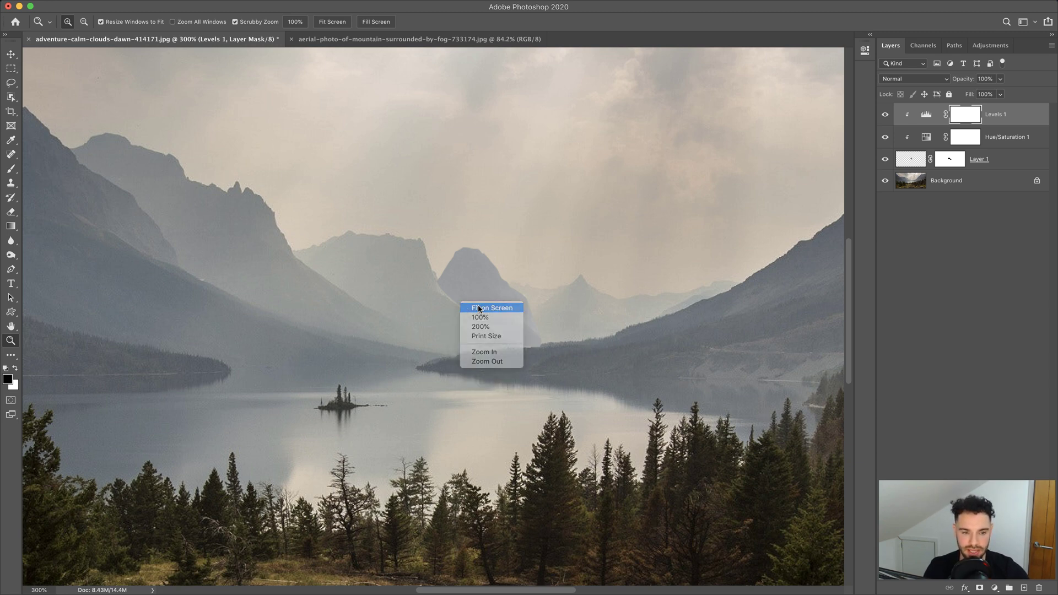
pyautogui.click(479, 306)
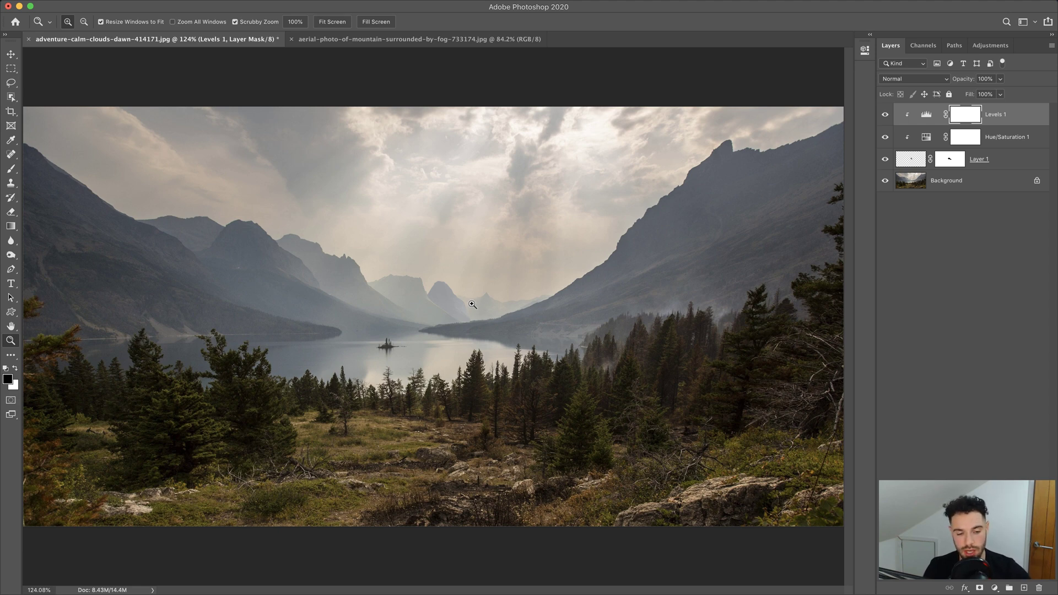
# Step: Switch to the foggy sunrise photo, fit it on screen, and zoom into its misty distant mountains
pyautogui.click(357, 44)
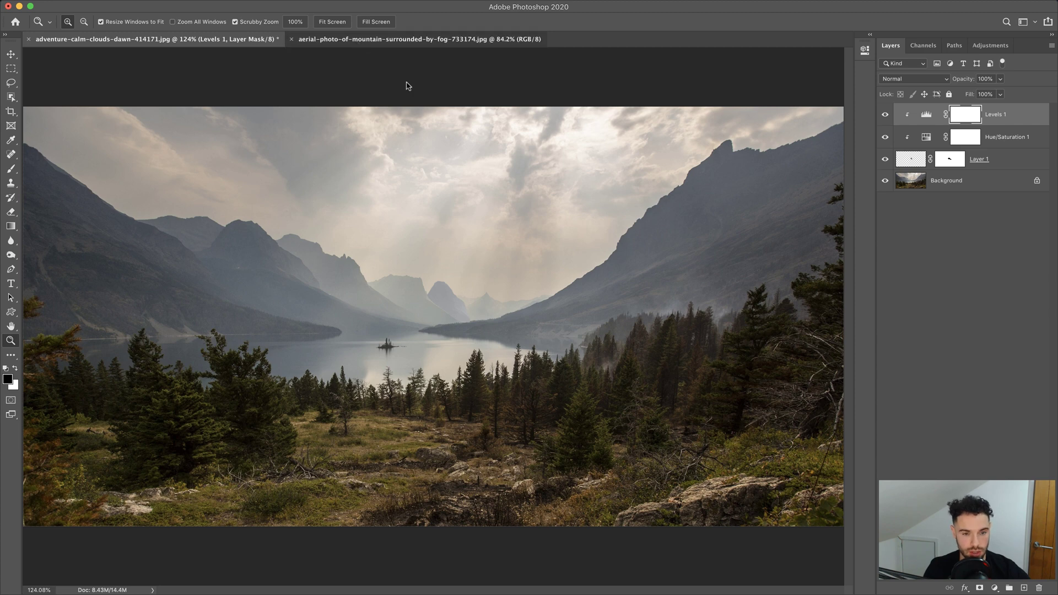
pyautogui.rightClick(315, 249)
pyautogui.click(328, 255)
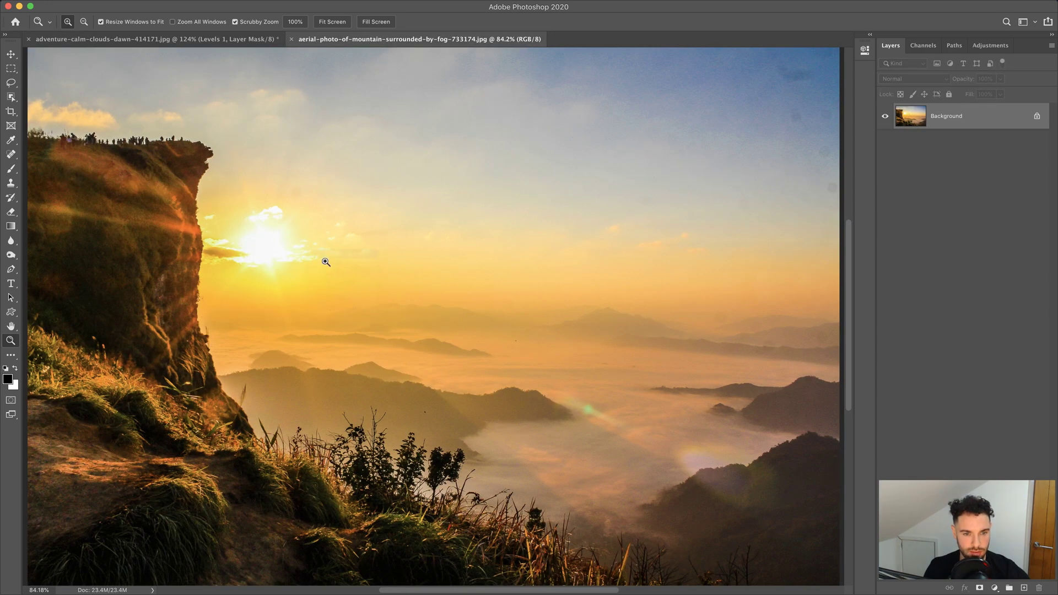
pyautogui.keyDown('alt'); pyautogui.click(309, 285); pyautogui.keyUp('alt')
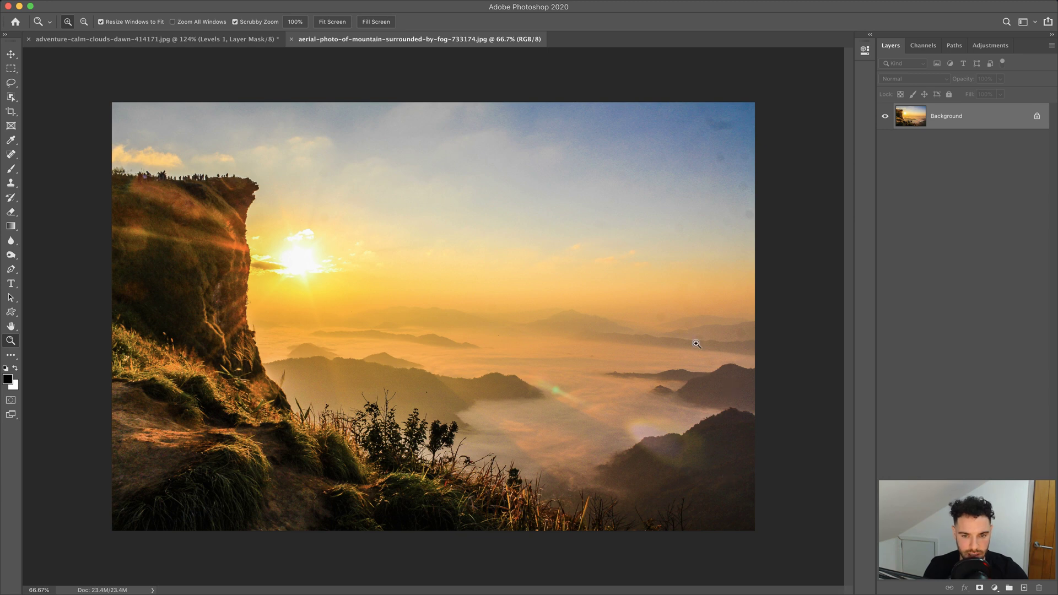
pyautogui.moveTo(652, 315); pyautogui.dragTo(510, 291)
pyautogui.rightClick(425, 307)
pyautogui.click(441, 309)
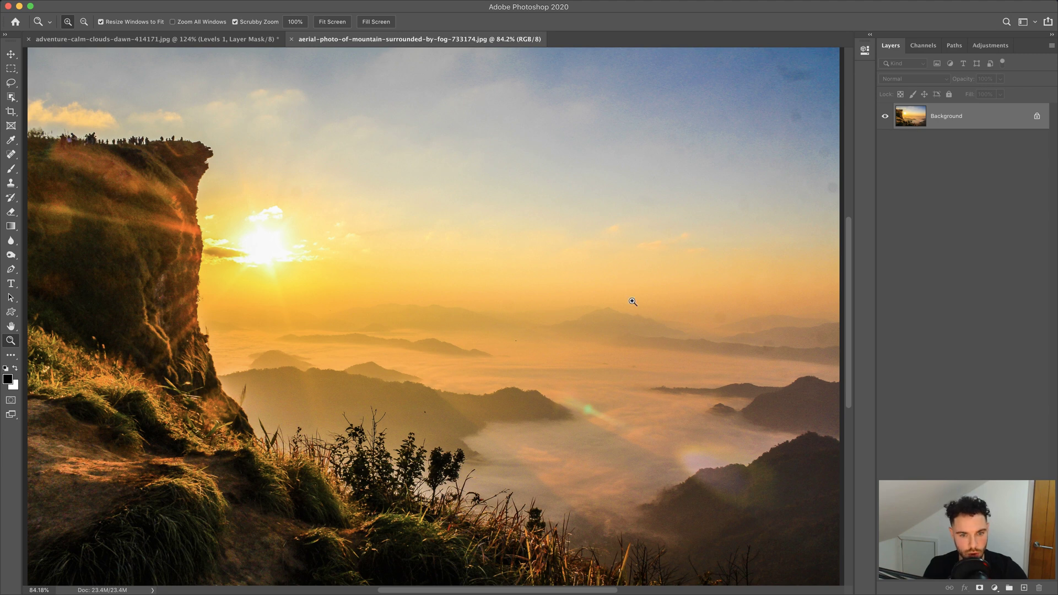
# Step: Zoom closely on the hazy distant hills, fit again, and compare against the lake composite
pyautogui.moveTo(585, 310); pyautogui.dragTo(563, 317)
pyautogui.rightClick(563, 317)
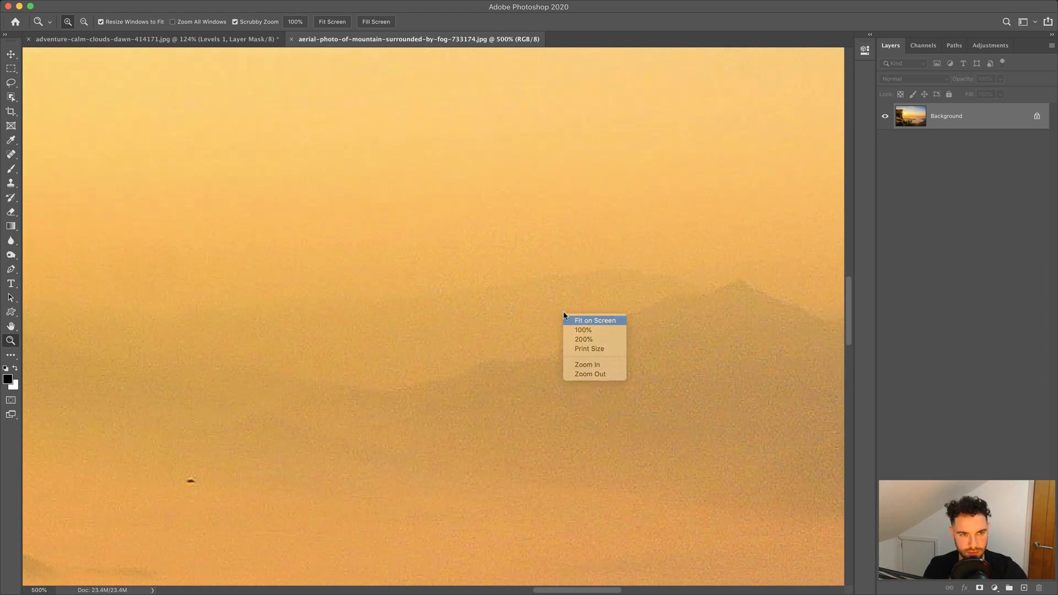
pyautogui.click(582, 321)
pyautogui.click(137, 41)
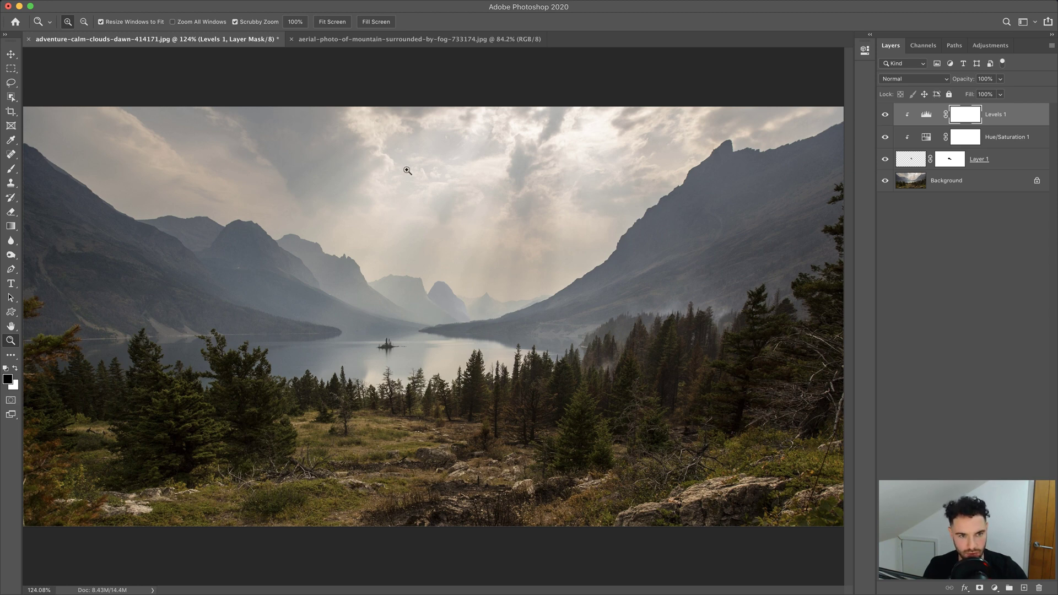
pyautogui.click(337, 42)
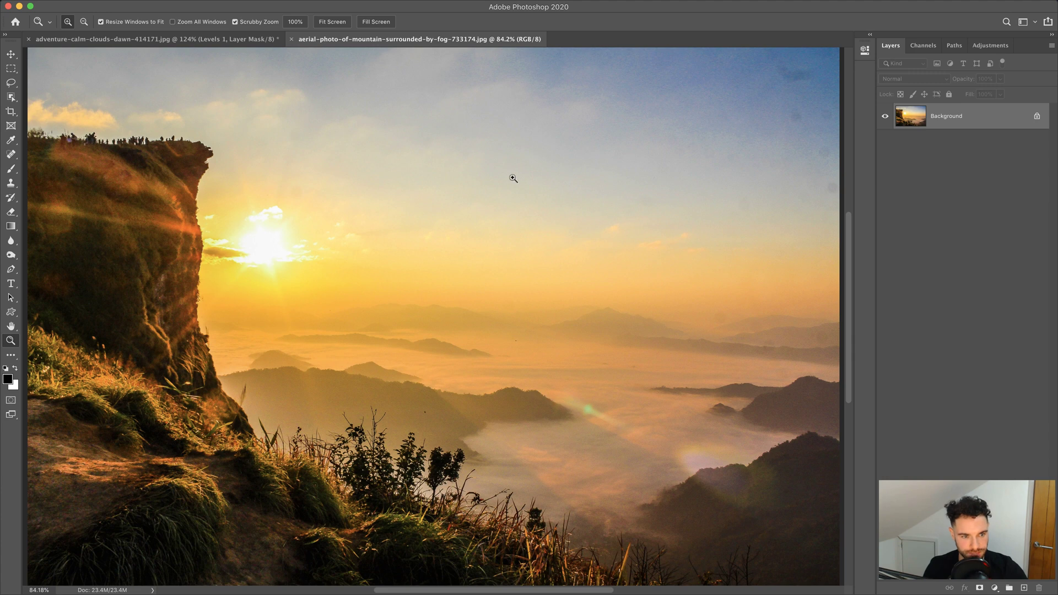